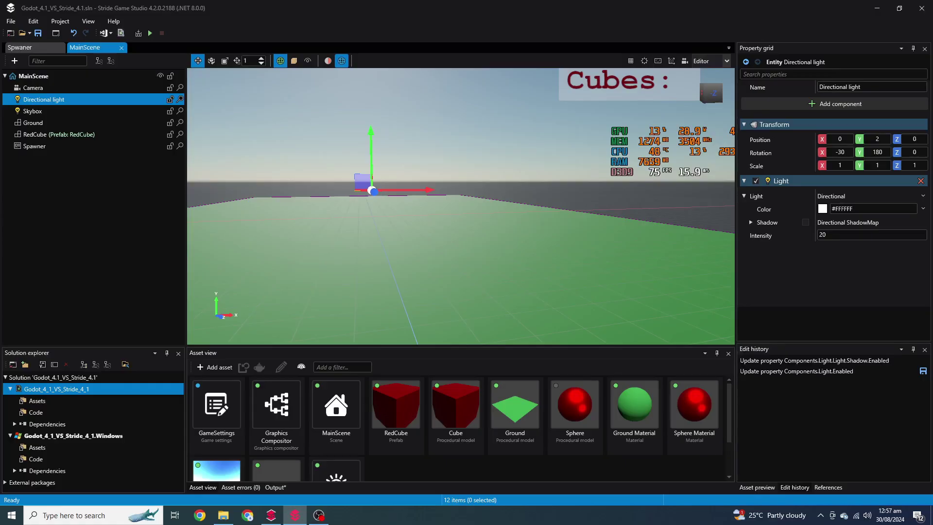
- Build and run the Stride cube-spawning scene with F5 to start the physics stress test
key("F5")
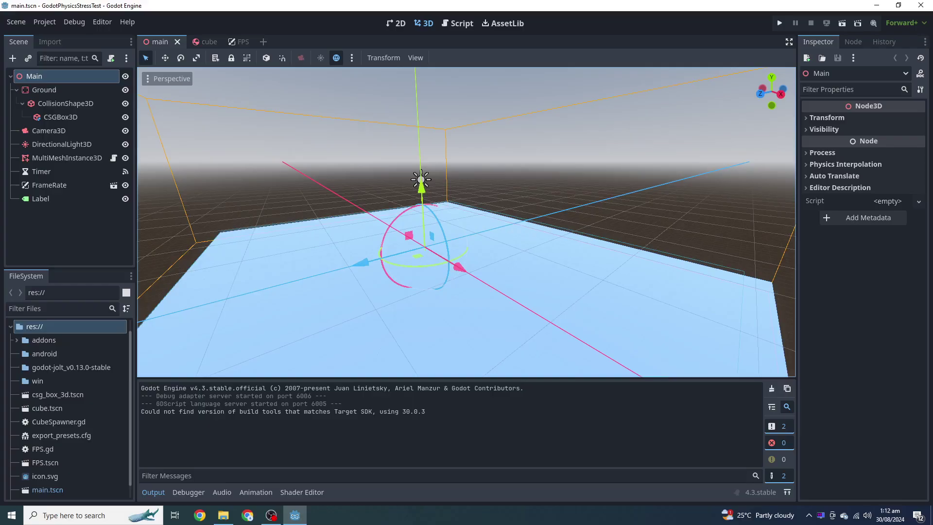
left_click(44, 22)
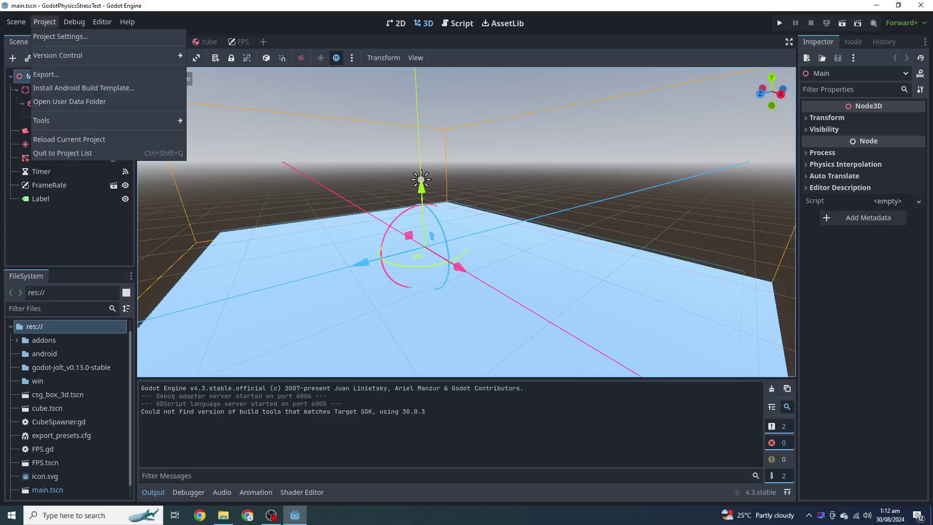
left_click(58, 36)
scroll(285, 253, "down", 3)
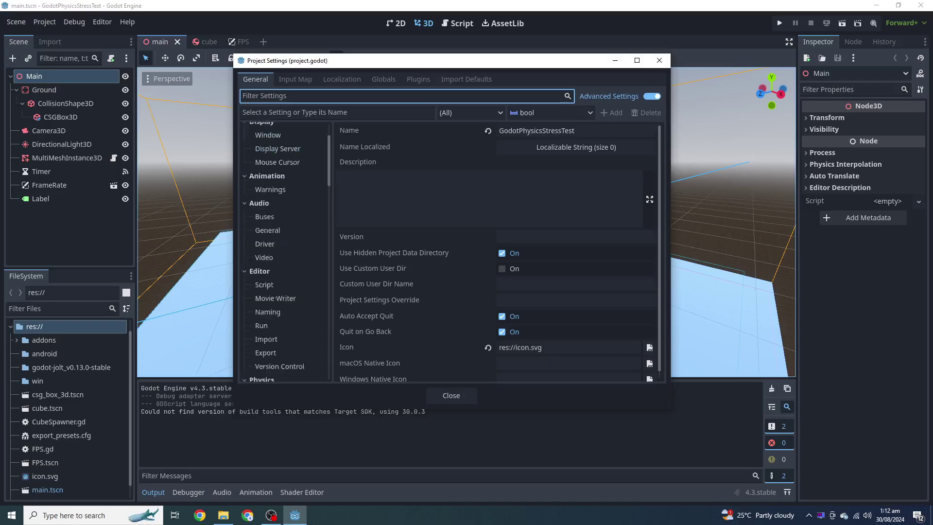
scroll(285, 253, "down", 3)
left_click(260, 343)
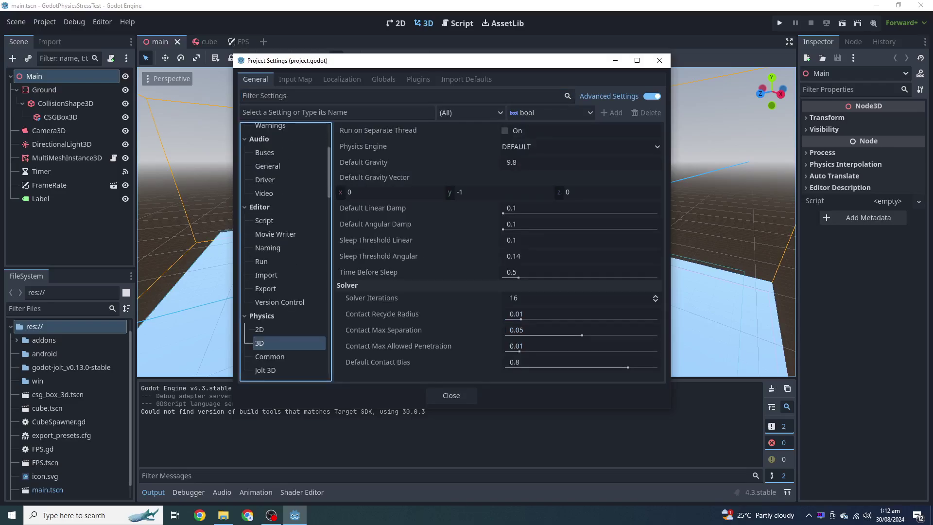
left_click(580, 147)
key("Escape")
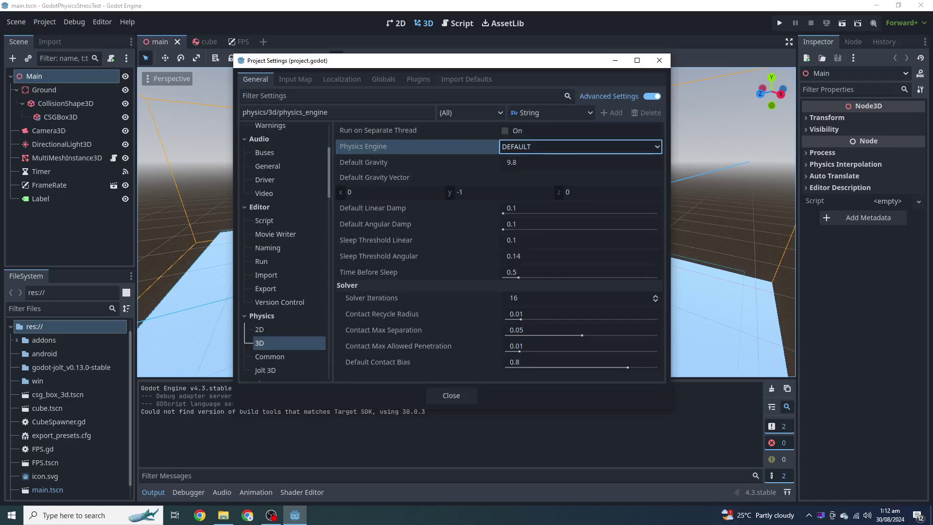
left_click(269, 357)
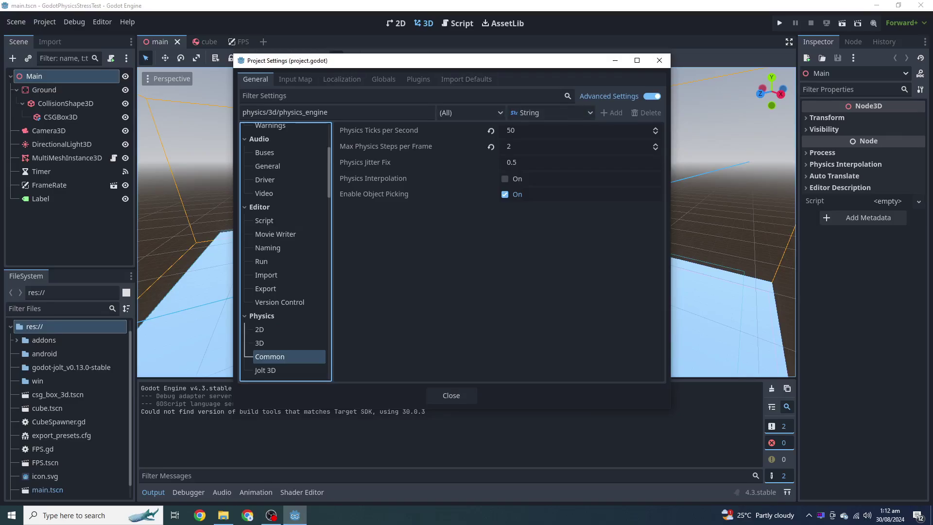
key("Escape")
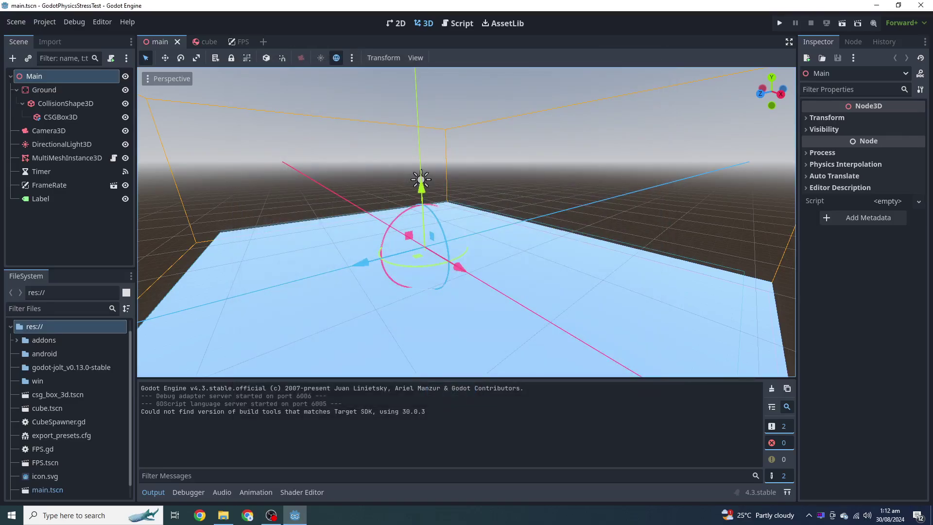
- Run the Godot GodotPhysicsStressTest project with F5 and maximize its game window
key("F5")
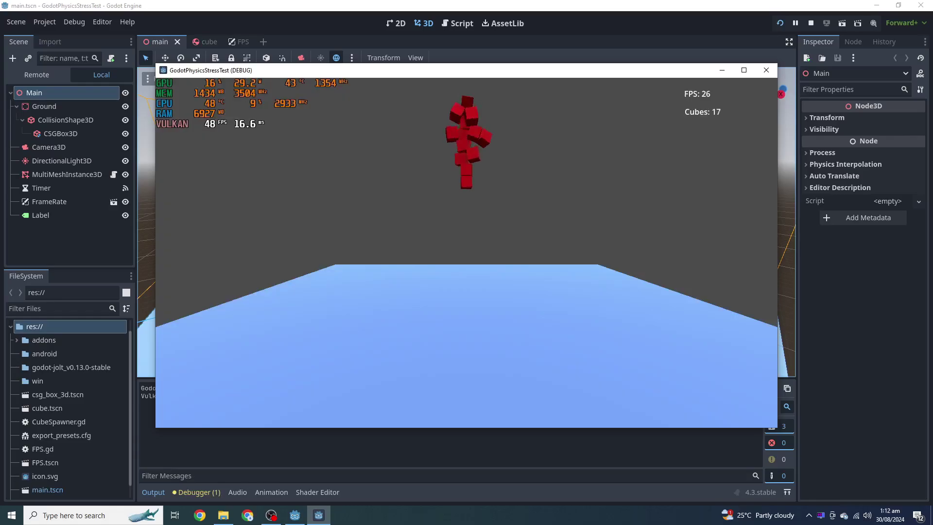
left_click(743, 70)
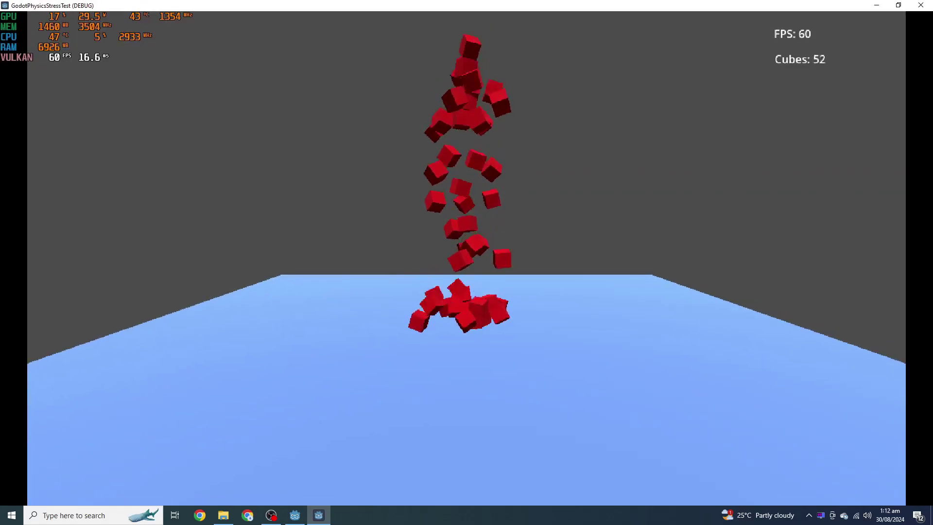